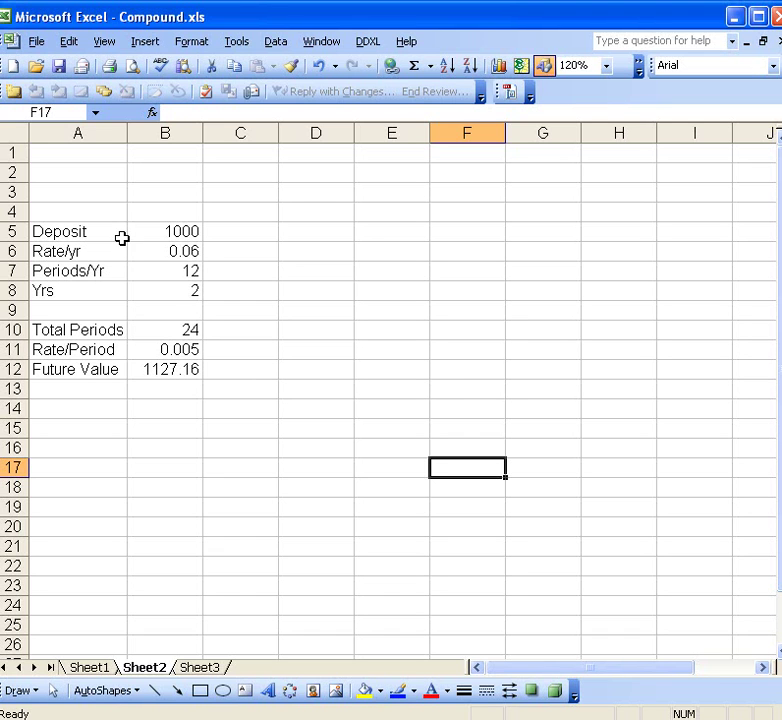
# Enter the column headings Month in D4 and Balance in E4.
pyautogui.click(329, 212)
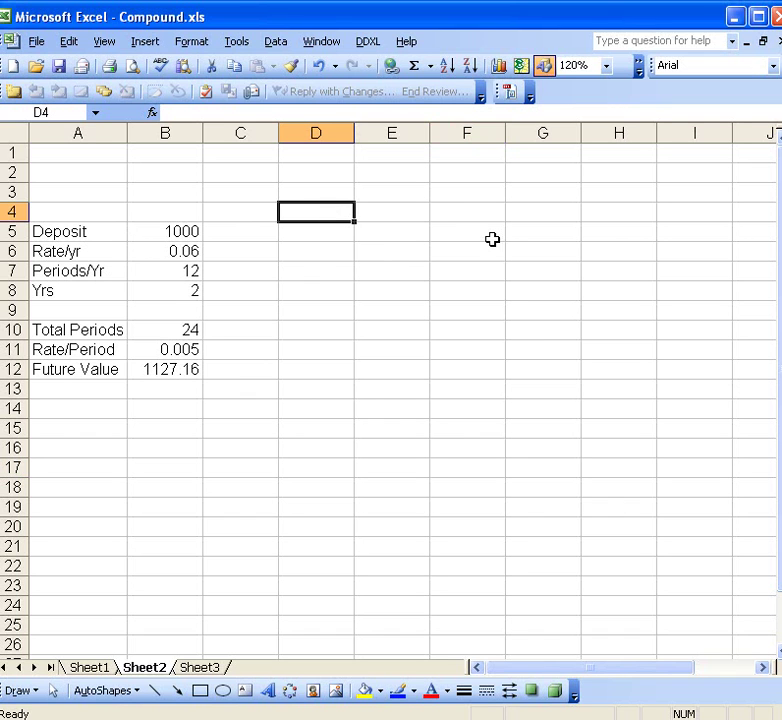
pyautogui.write('Month')
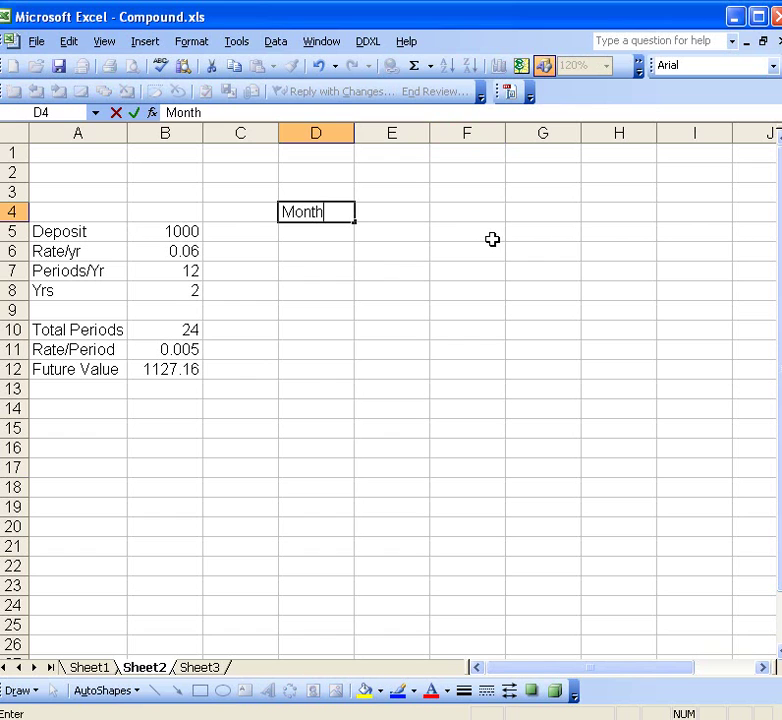
pyautogui.press('Tab')
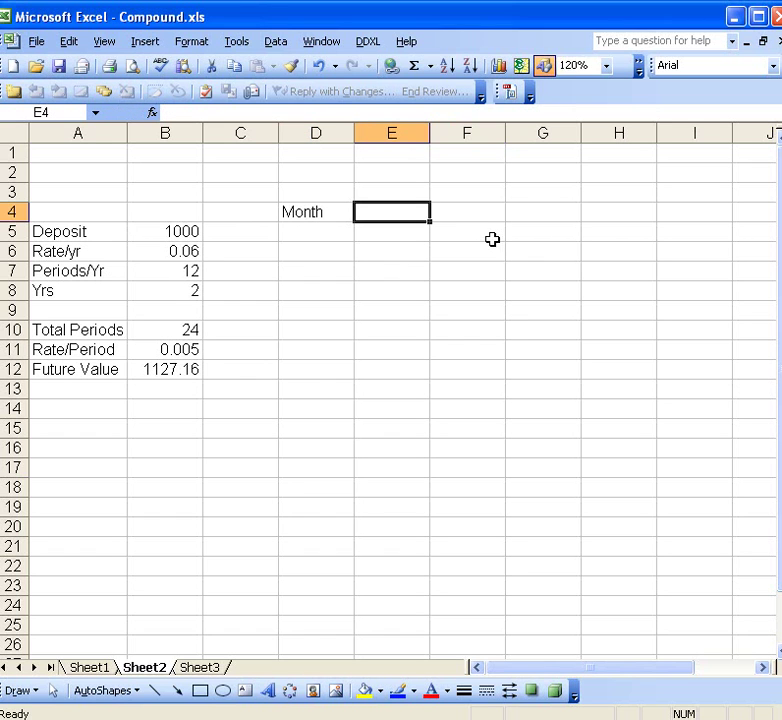
pyautogui.write('Balance')
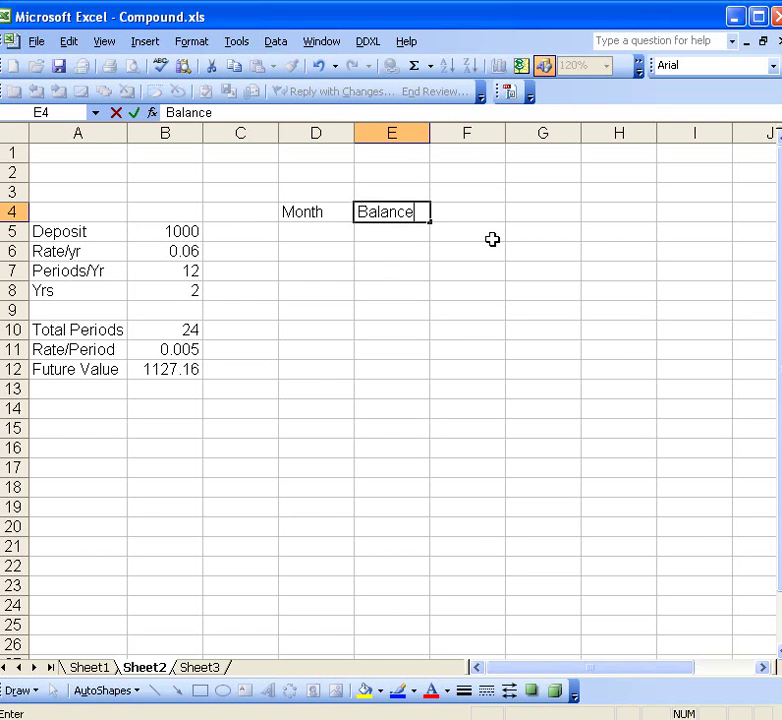
pyautogui.press('Return')
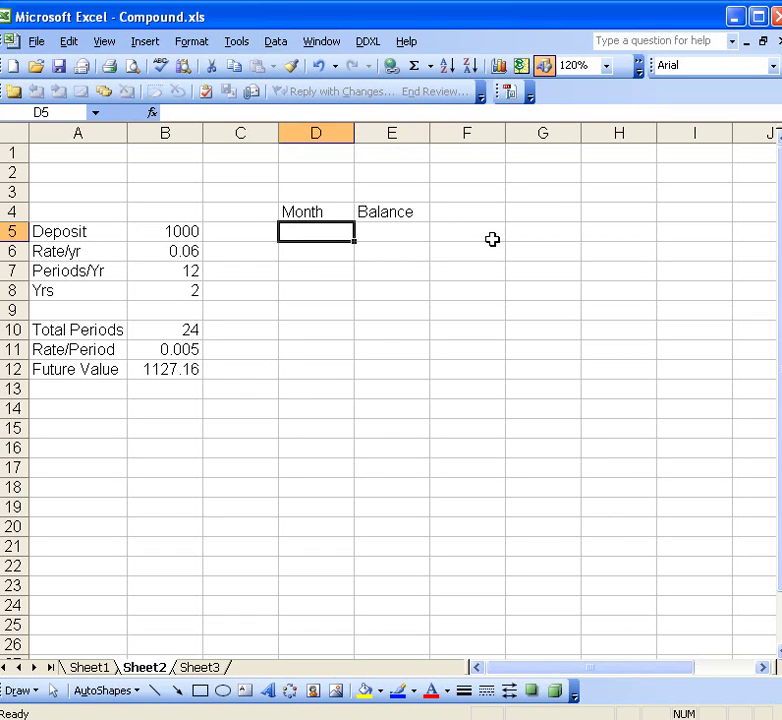
# Enter start in D5 and the first month number, 1, in D6.
pyautogui.write('start')
pyautogui.press('Return')
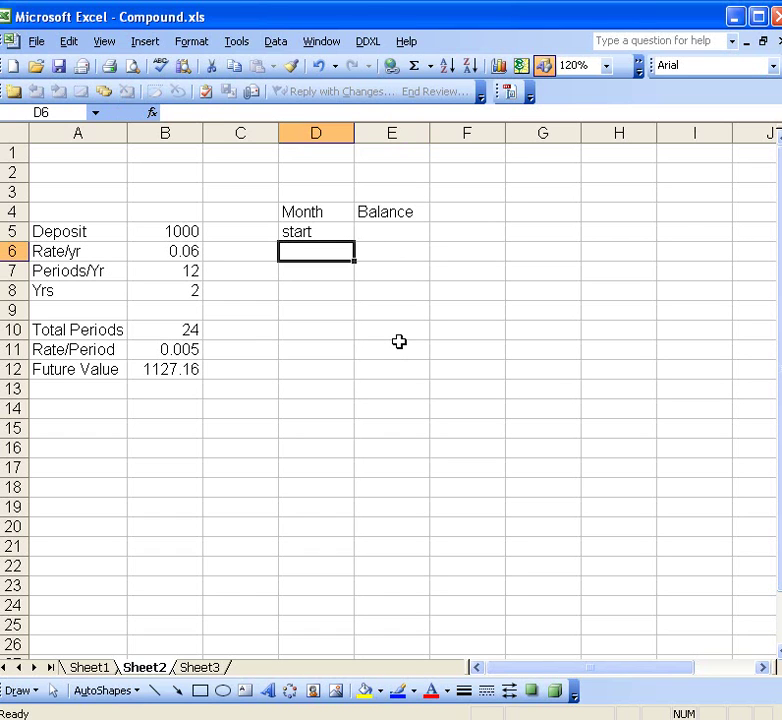
pyautogui.write('1')
pyautogui.press('Return')
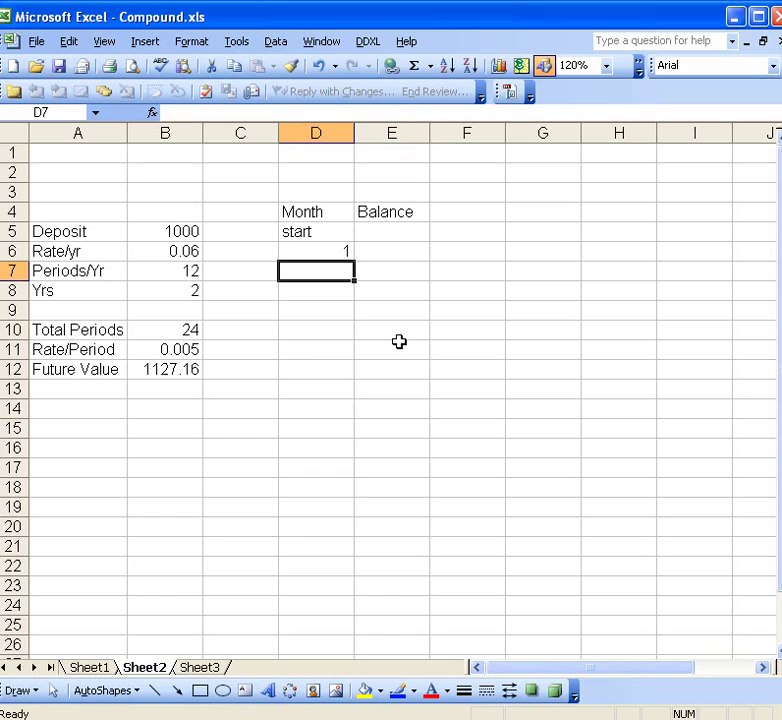
# Fill a linear series down the Month column from D6, with step value 1 and stop value 24.
pyautogui.press('Up')
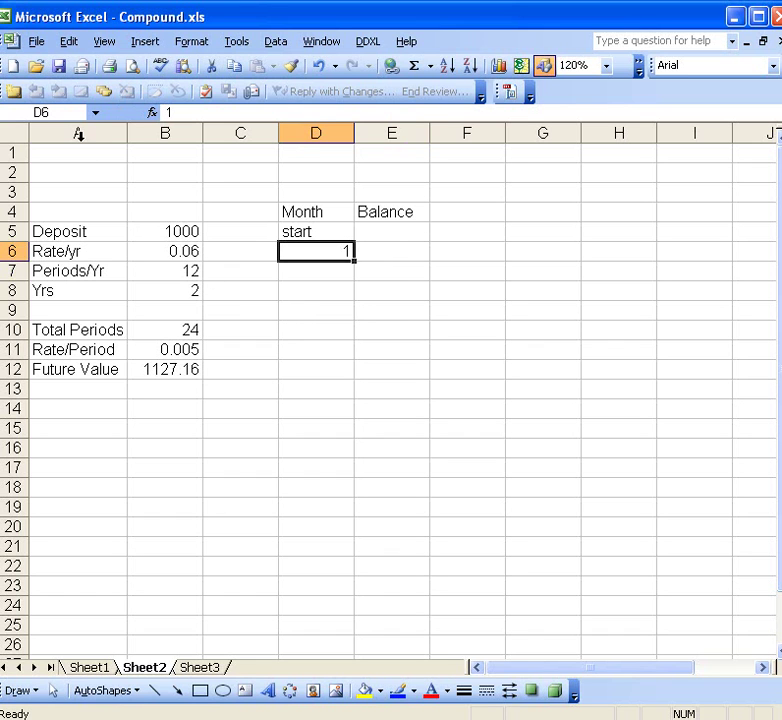
pyautogui.click(69, 42)
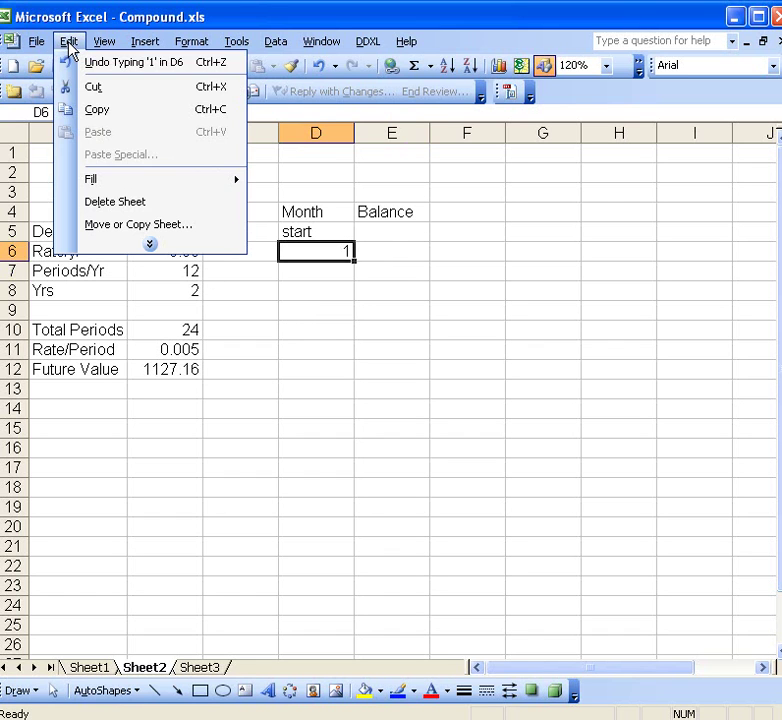
pyautogui.moveTo(97, 189)
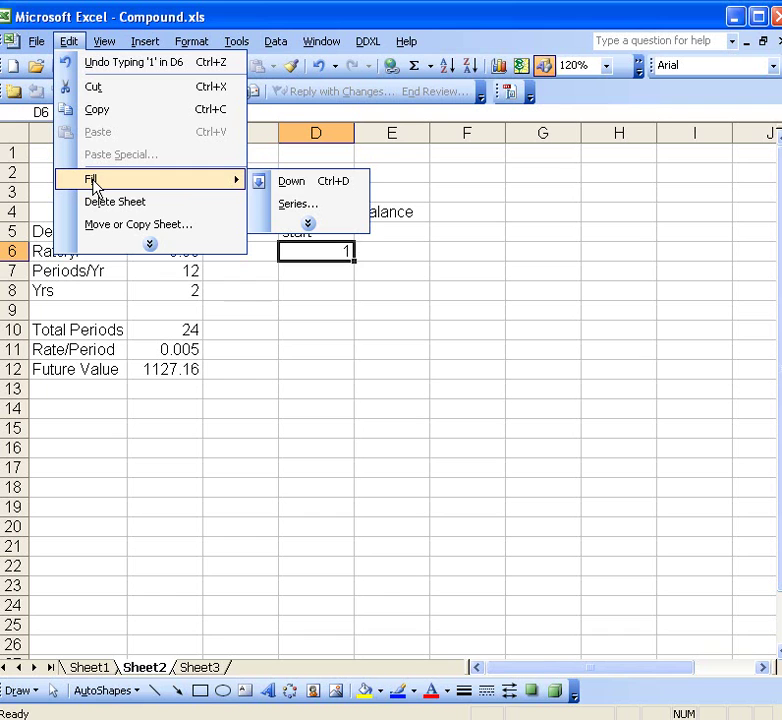
pyautogui.click(303, 211)
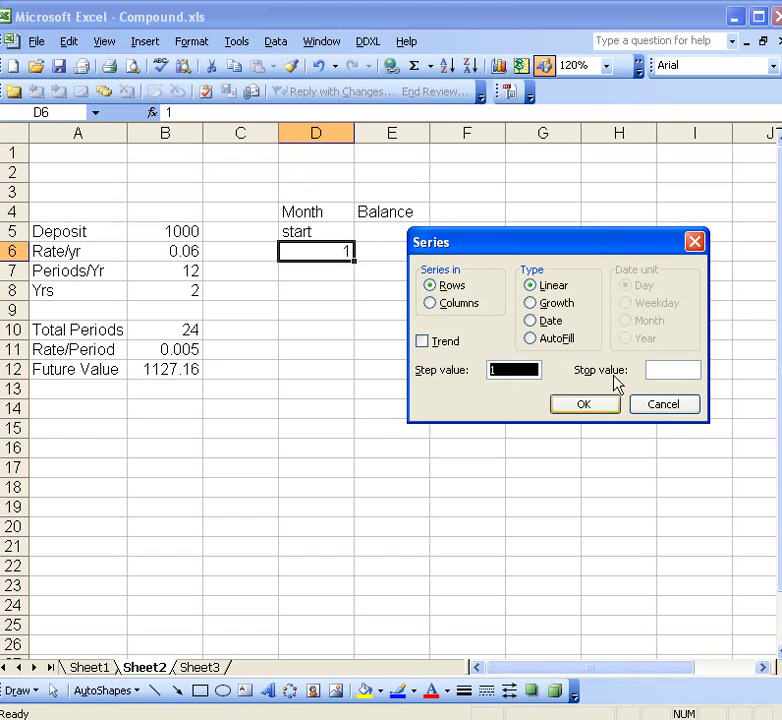
pyautogui.click(431, 303)
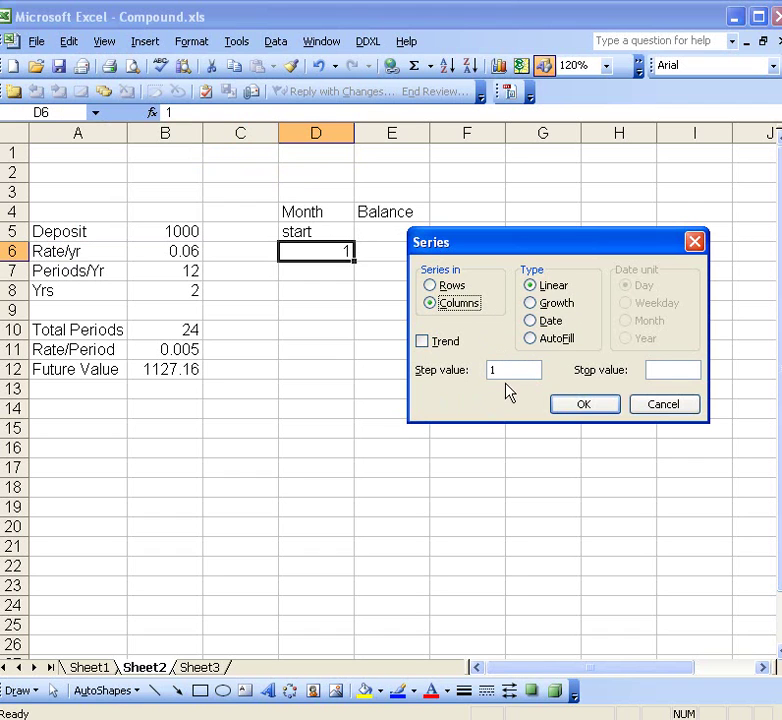
pyautogui.click(654, 371)
pyautogui.write('24')
pyautogui.click(577, 407)
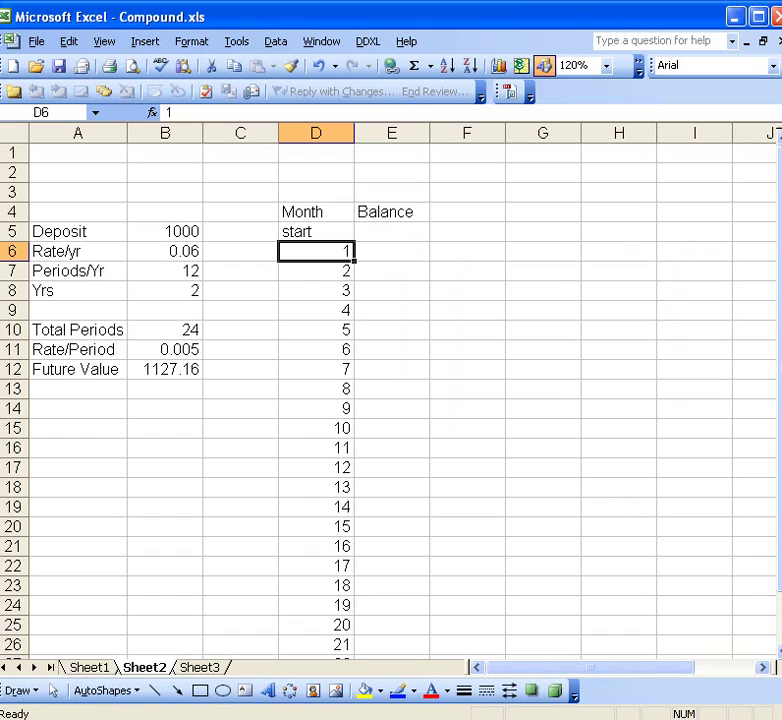
# Link the starting balance in E5 to the deposit with the formula =B5.
pyautogui.scroll(-2, 778, 615)
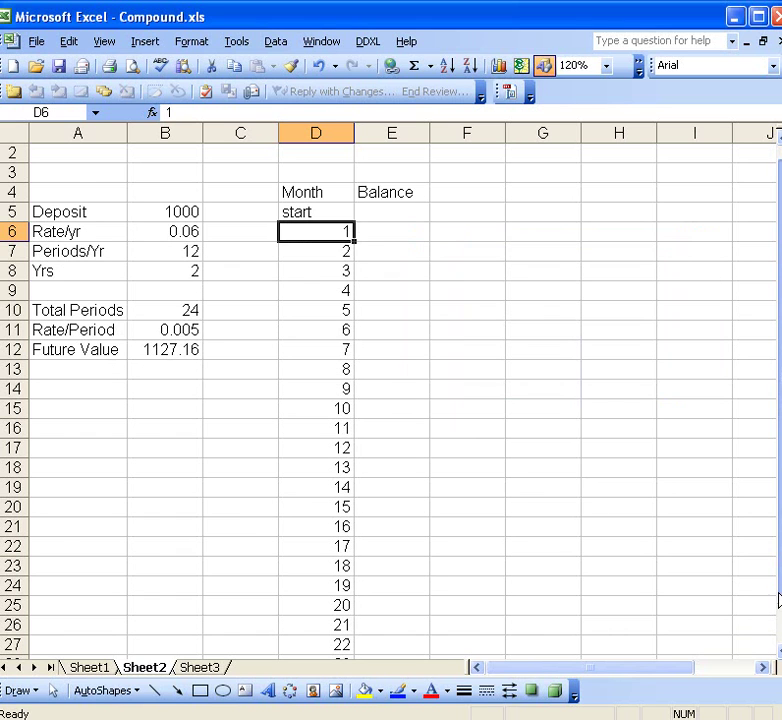
pyautogui.click(777, 656)
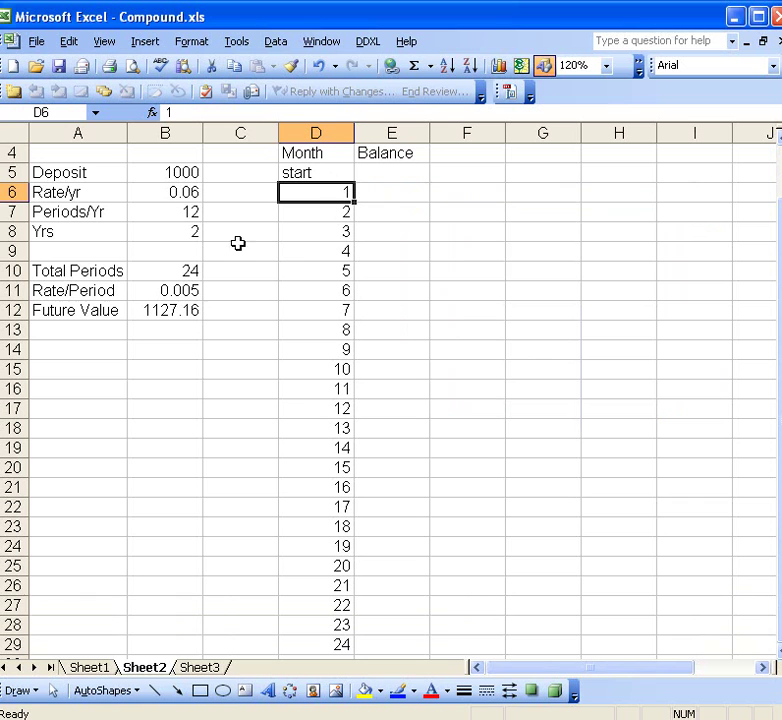
pyautogui.click(397, 175)
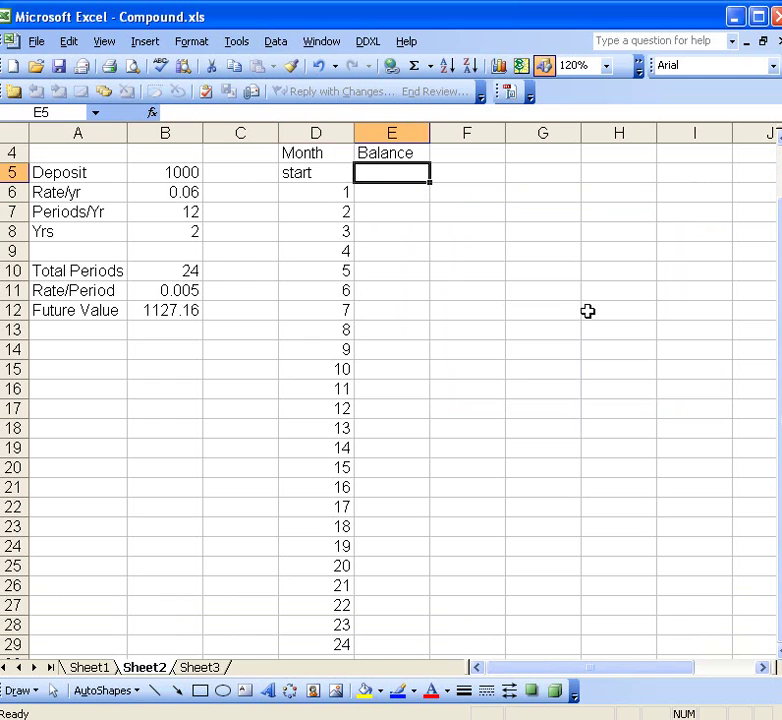
pyautogui.write('=')
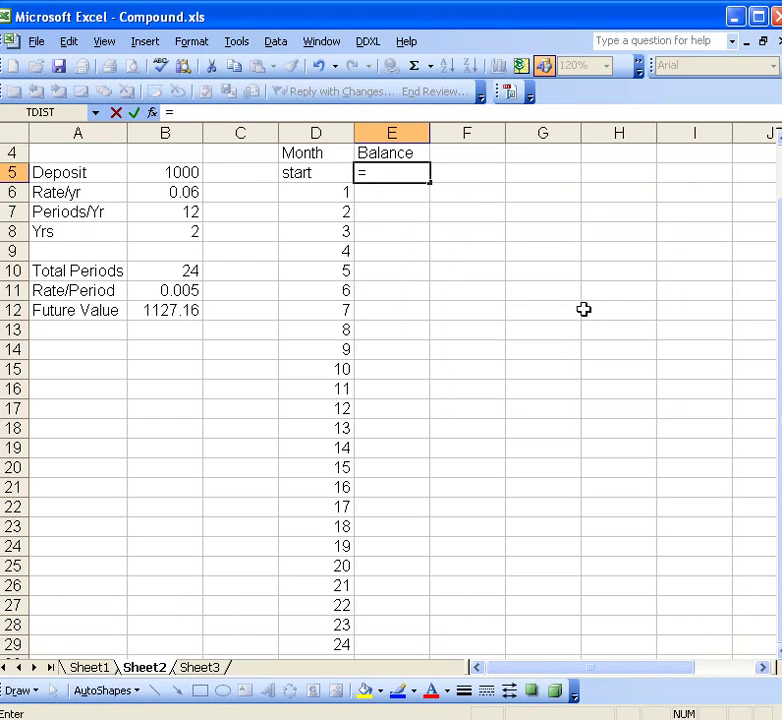
pyautogui.click(178, 177)
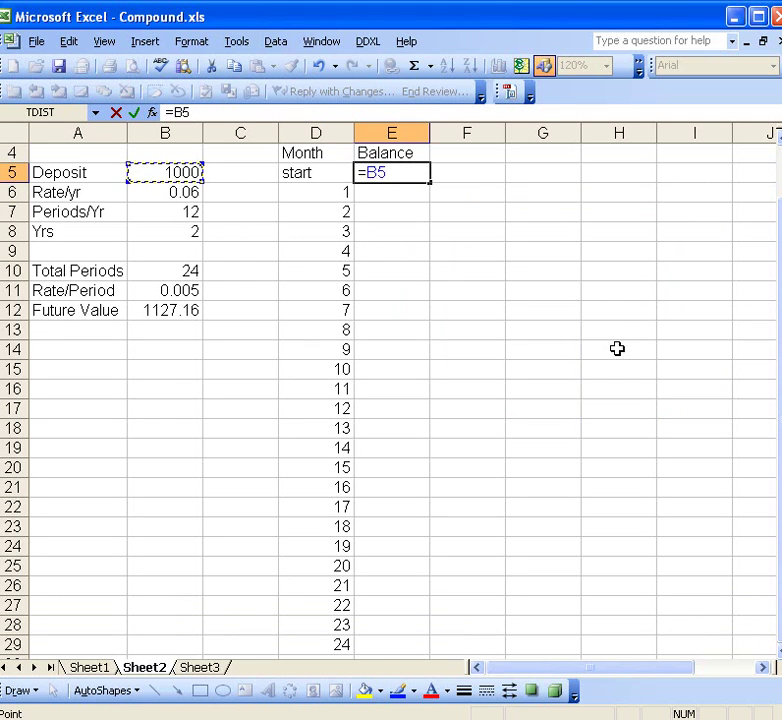
pyautogui.press('Return')
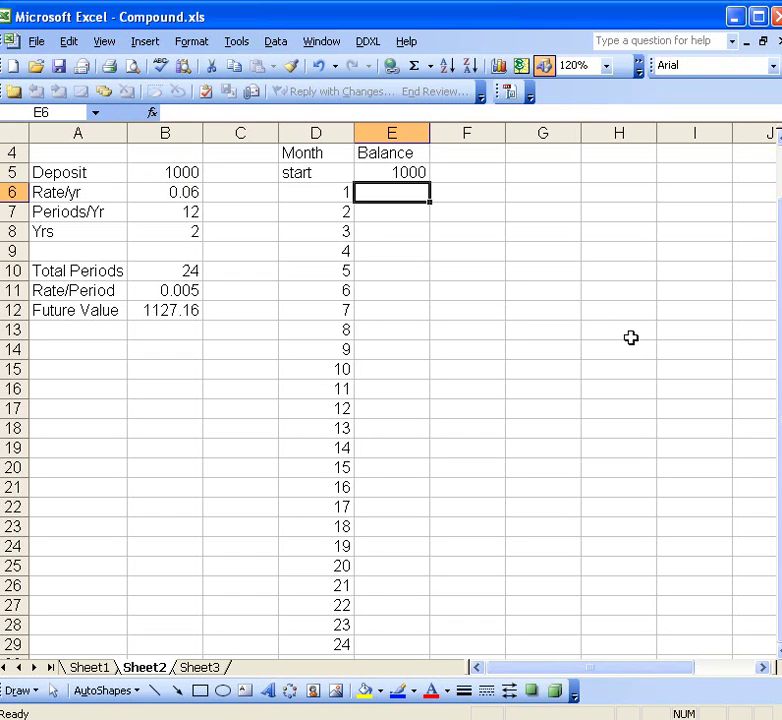
# Enter the month 1 balance formula =E5+E5*$B$11 in E6, with an absolute reference to the rate per period.
pyautogui.write('=')
pyautogui.click(425, 174)
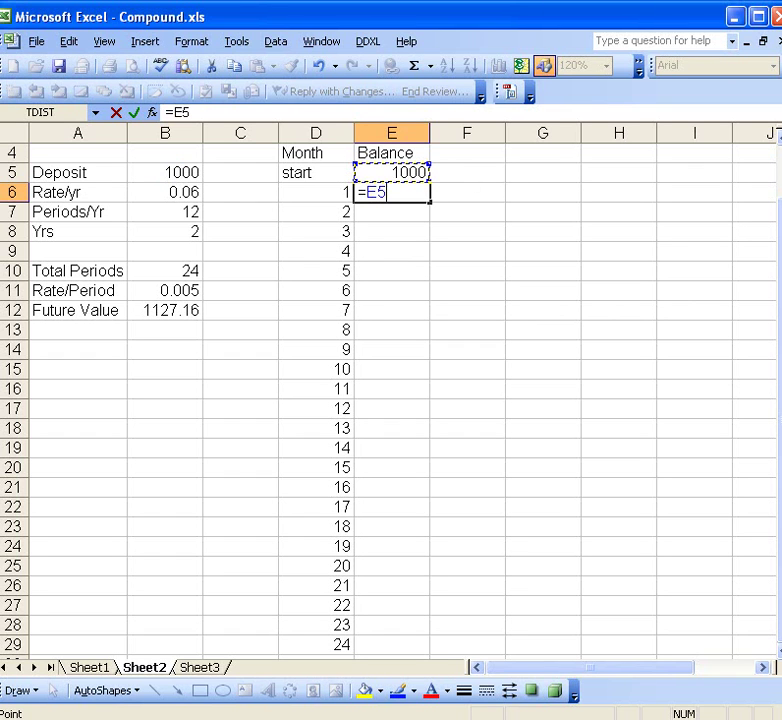
pyautogui.write('+')
pyautogui.click(419, 174)
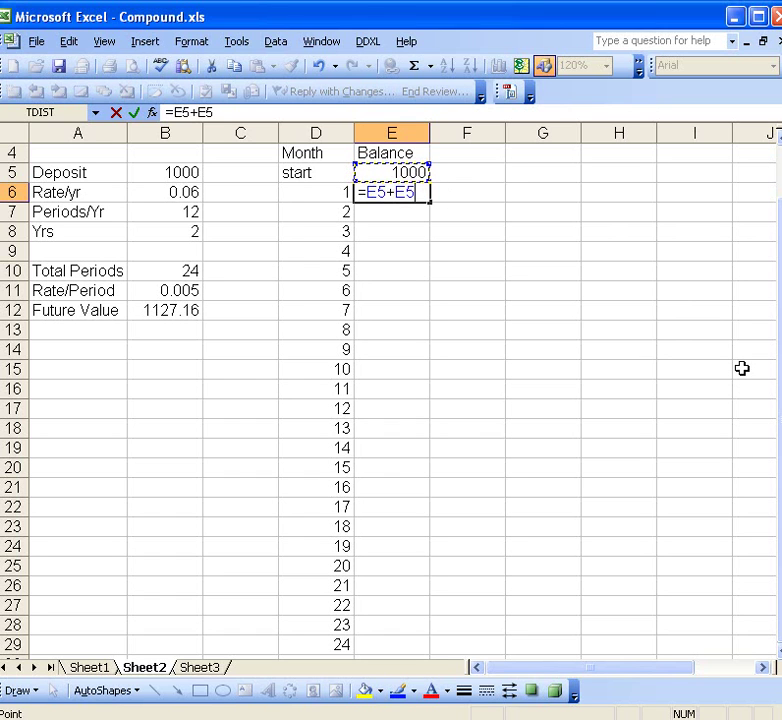
pyautogui.write('*')
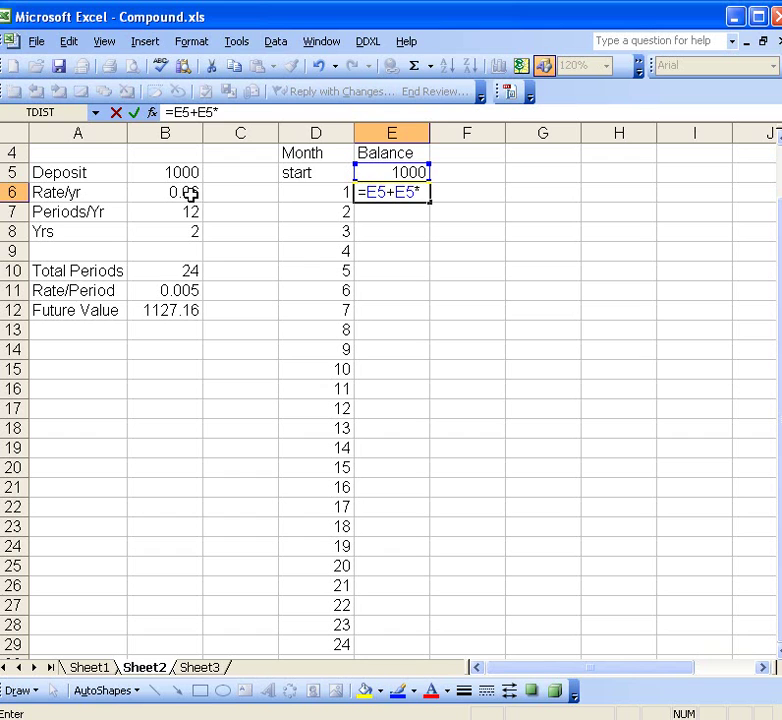
pyautogui.click(171, 290)
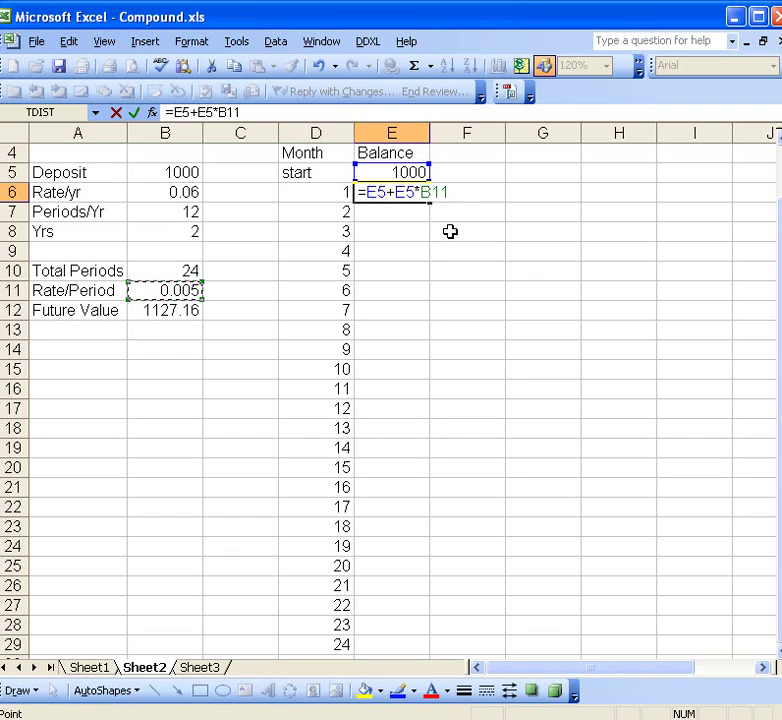
pyautogui.press('F4')
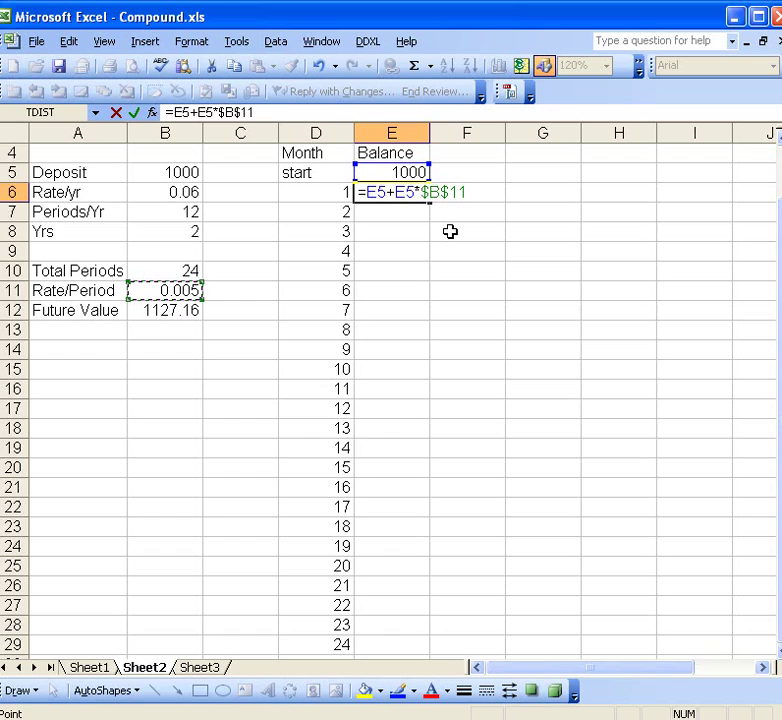
pyautogui.press('Return')
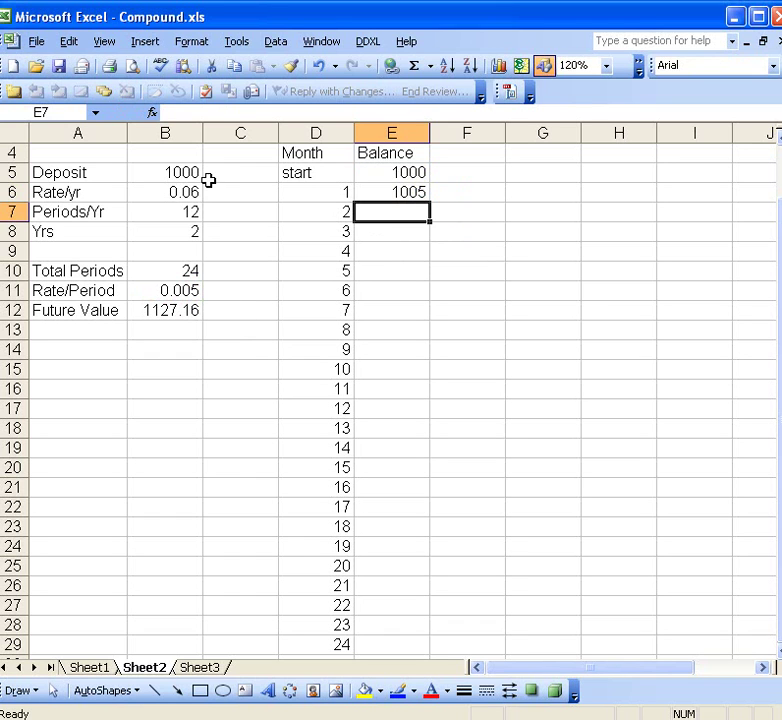
# Copy the balance formula from E6 down through month 24, and check the Future Value formula in B12.
pyautogui.click(417, 192)
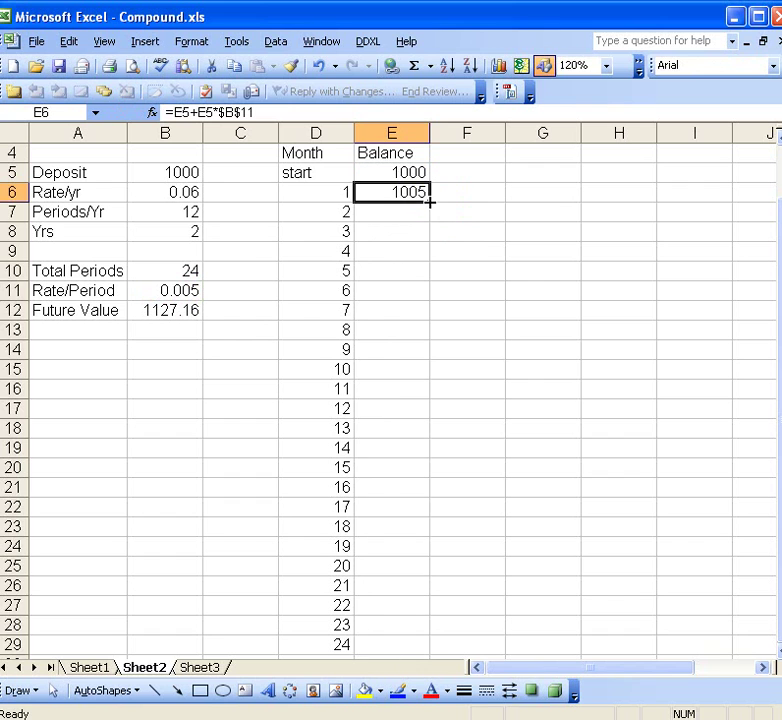
pyautogui.doubleClick(429, 201)
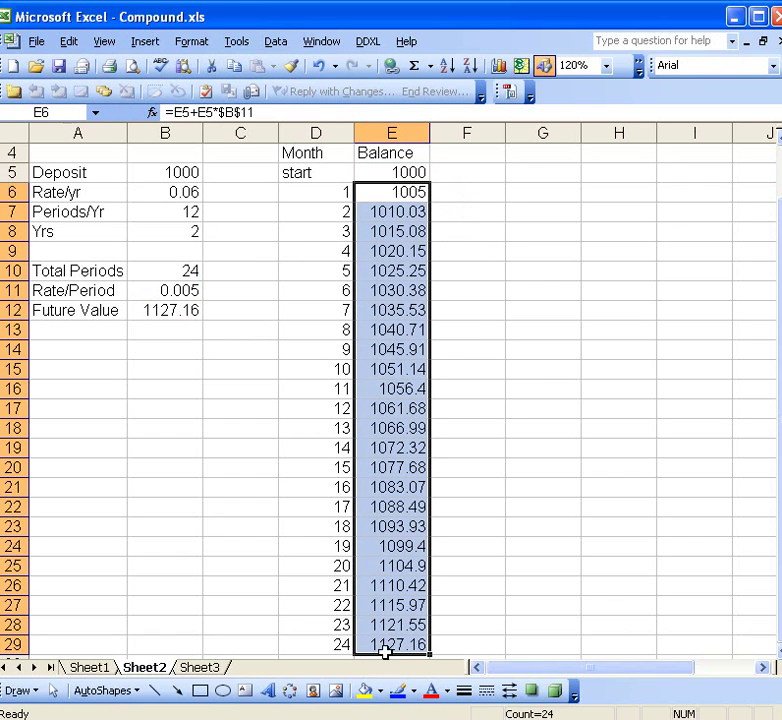
pyautogui.click(163, 312)
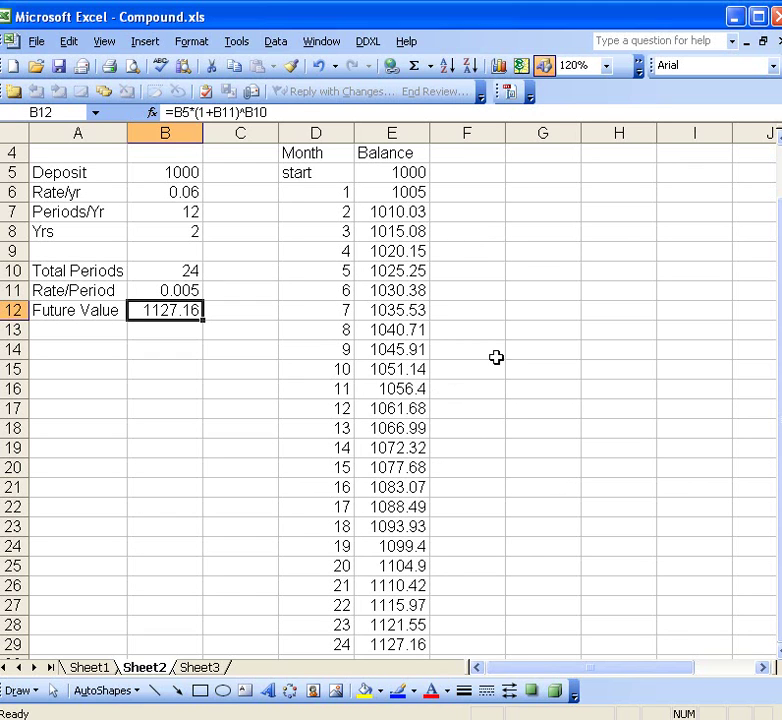
# Calculate the first year's interest in F17, beside month 12, with the formula =E17-E5.
pyautogui.click(487, 408)
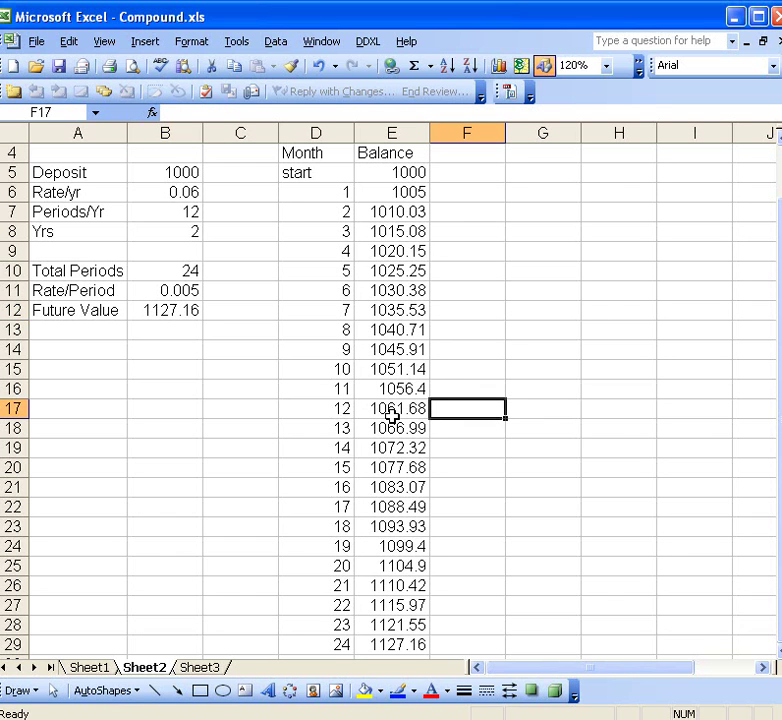
pyautogui.write('=')
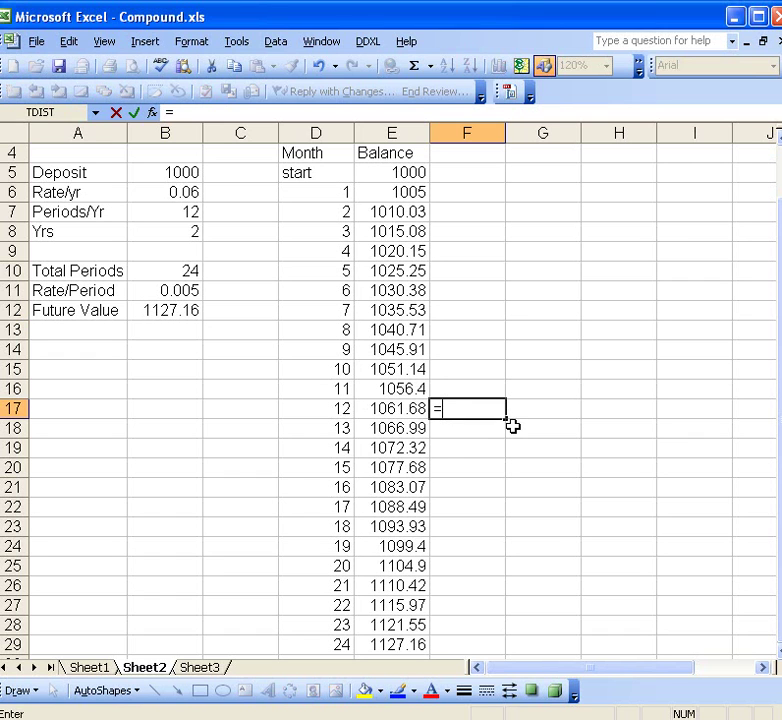
pyautogui.click(342, 405)
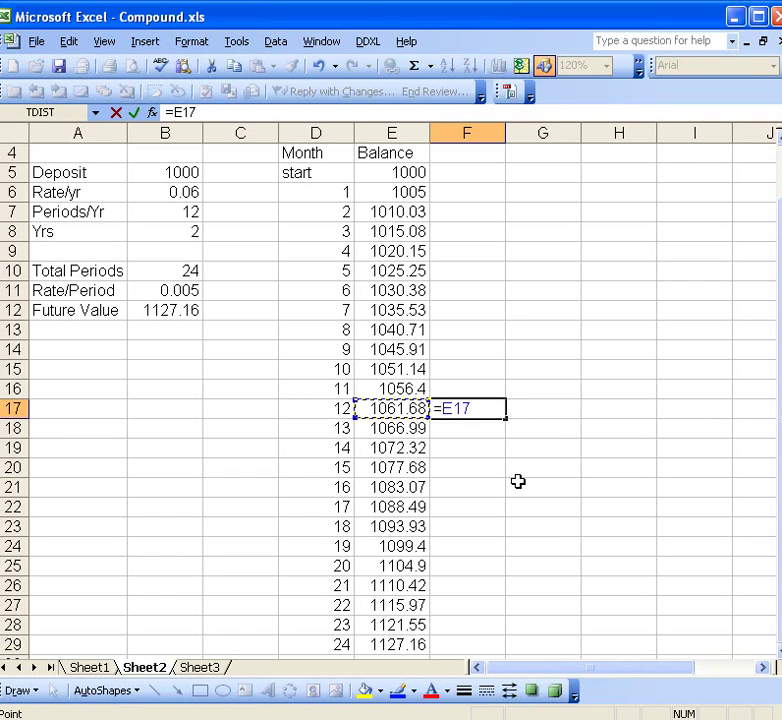
pyautogui.write('-')
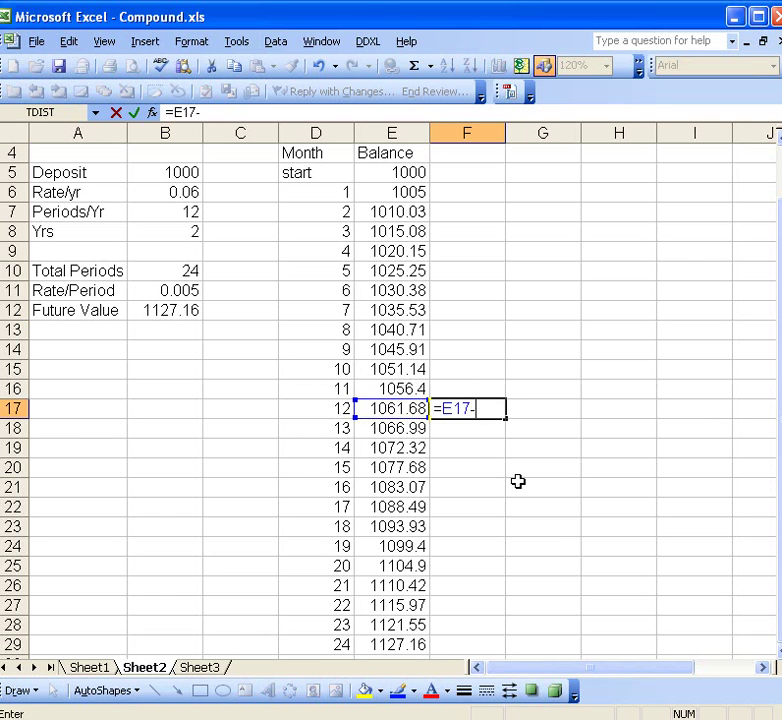
pyautogui.click(405, 174)
pyautogui.press('Return')
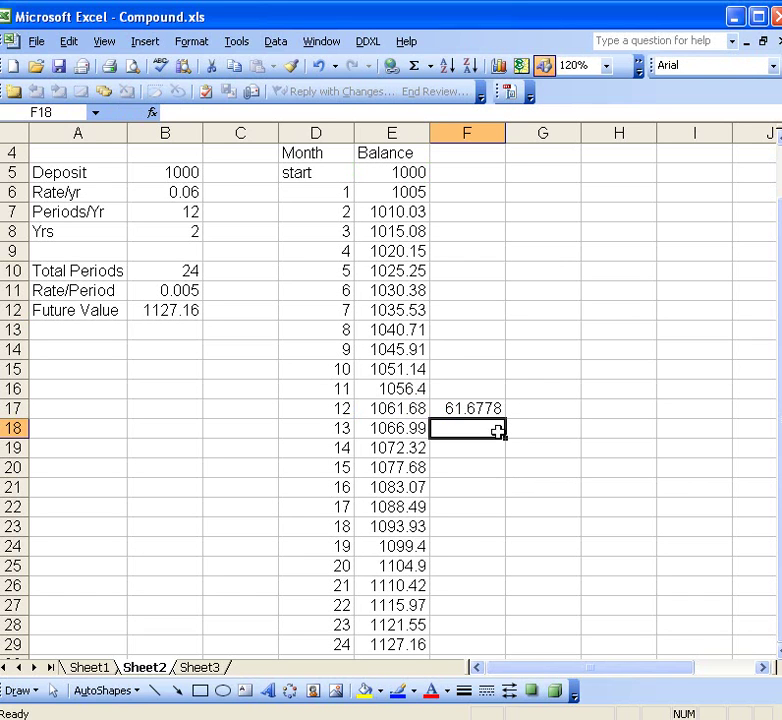
# Calculate the second year's interest in F29, beside month 24, with the formula =E29-E17.
pyautogui.click(471, 646)
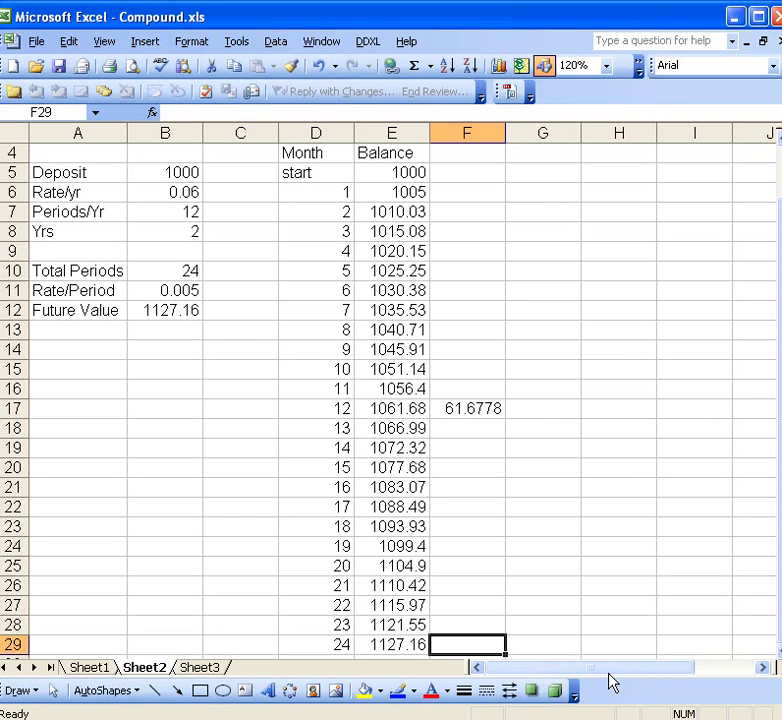
pyautogui.write('=')
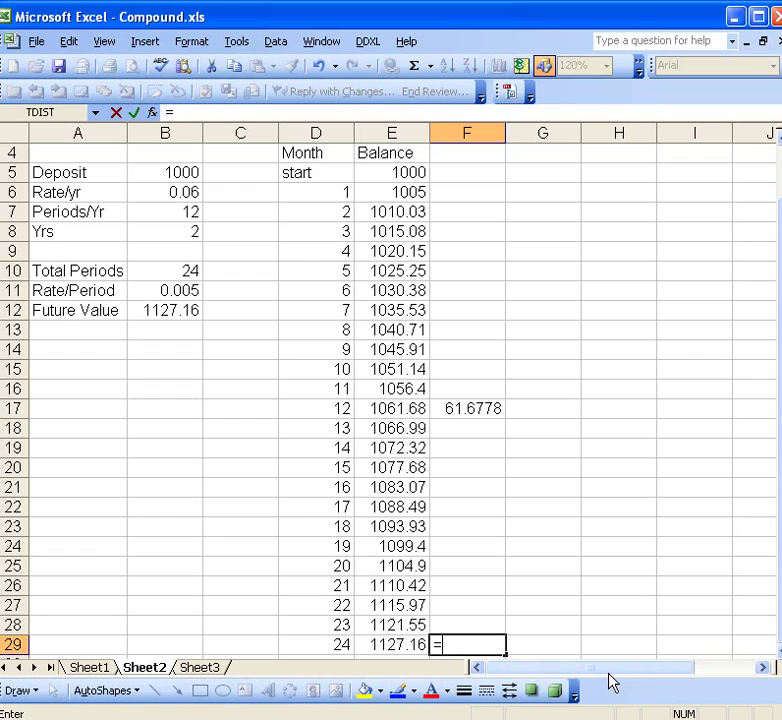
pyautogui.click(392, 645)
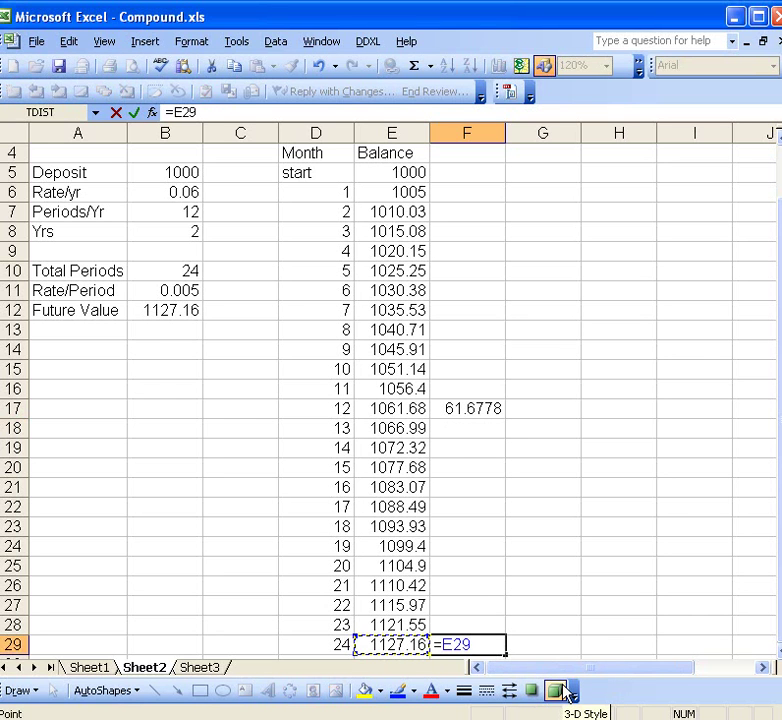
pyautogui.write('-')
pyautogui.click(408, 413)
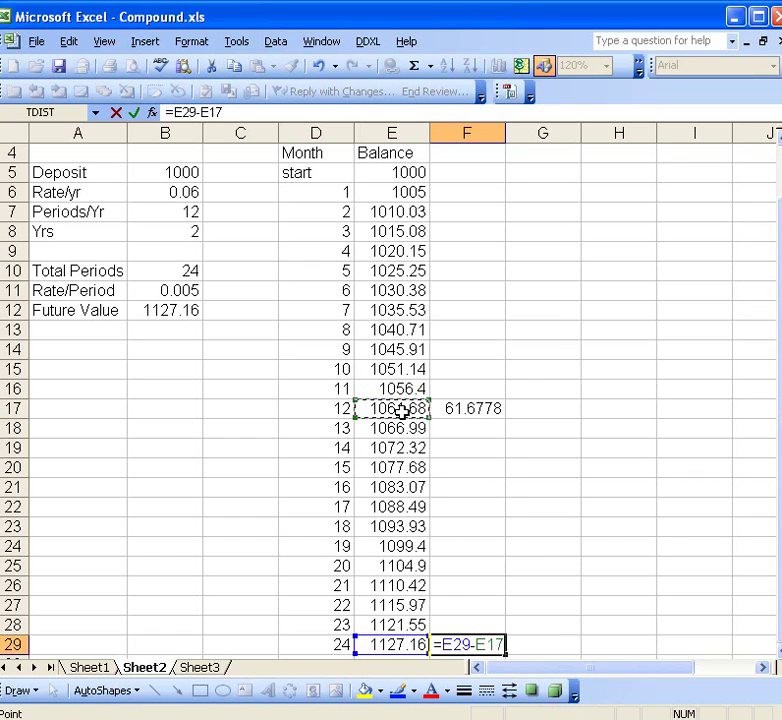
pyautogui.press('Return')
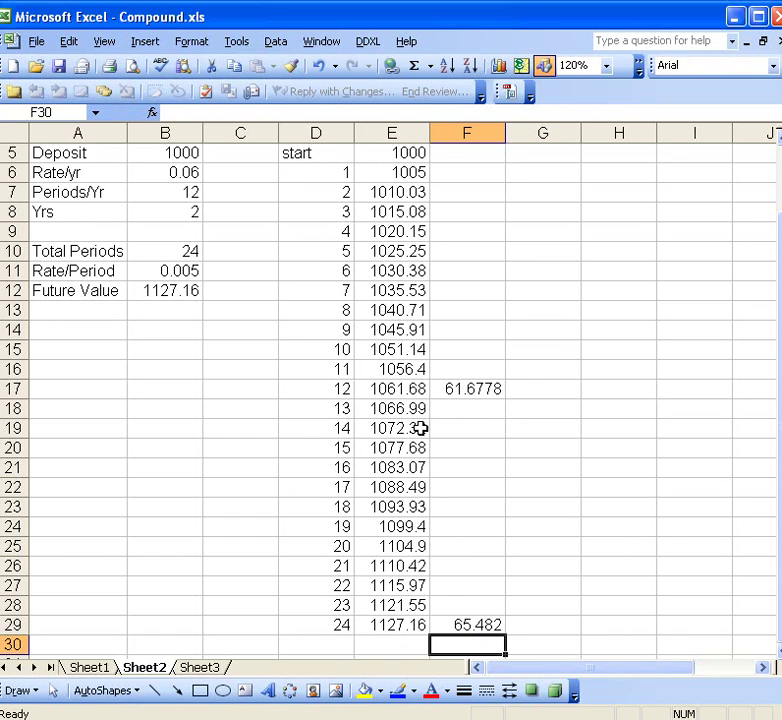